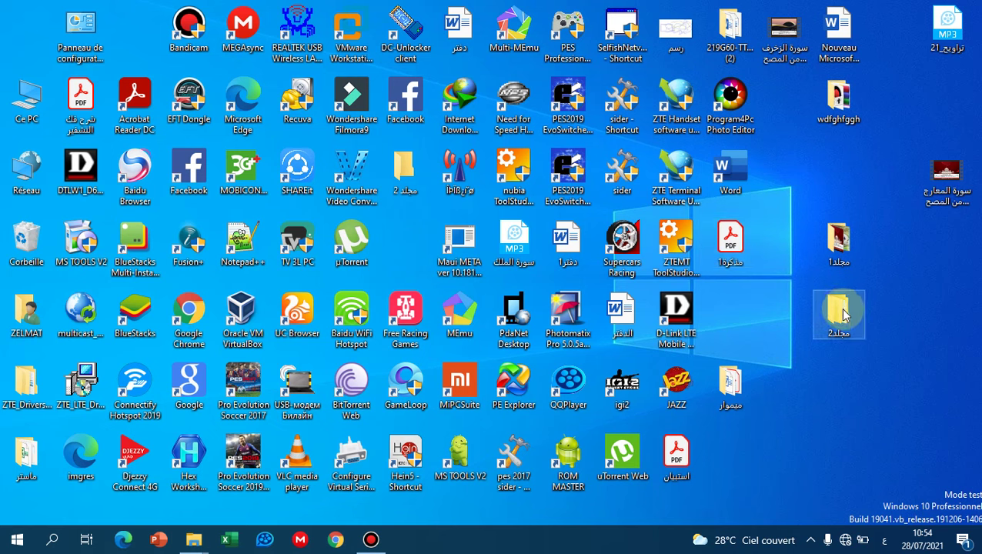
# Copy the desktop PDF "مذكرة1" into the desktop folder "مجلد2" and close the folder window.
pyautogui.doubleClick(737, 243)
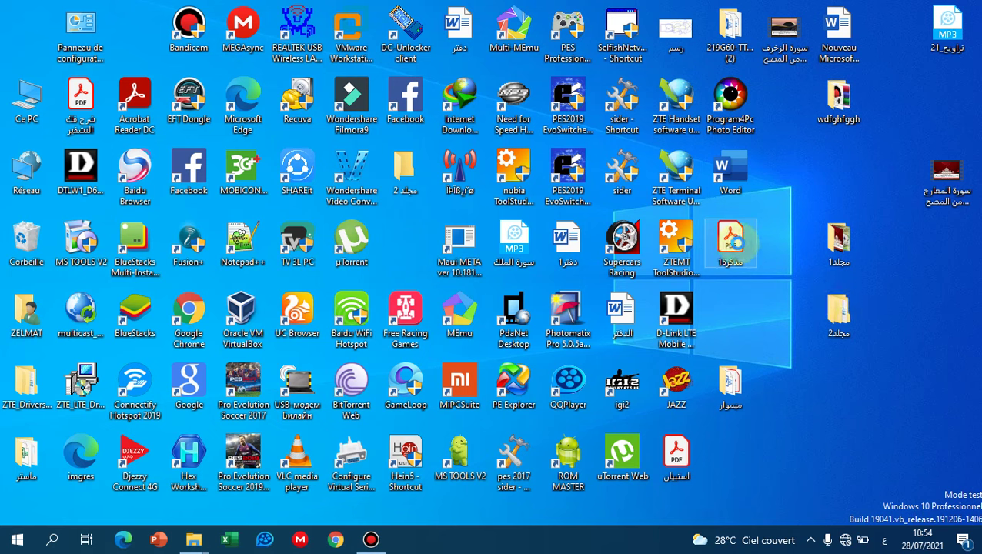
pyautogui.rightClick(738, 246)
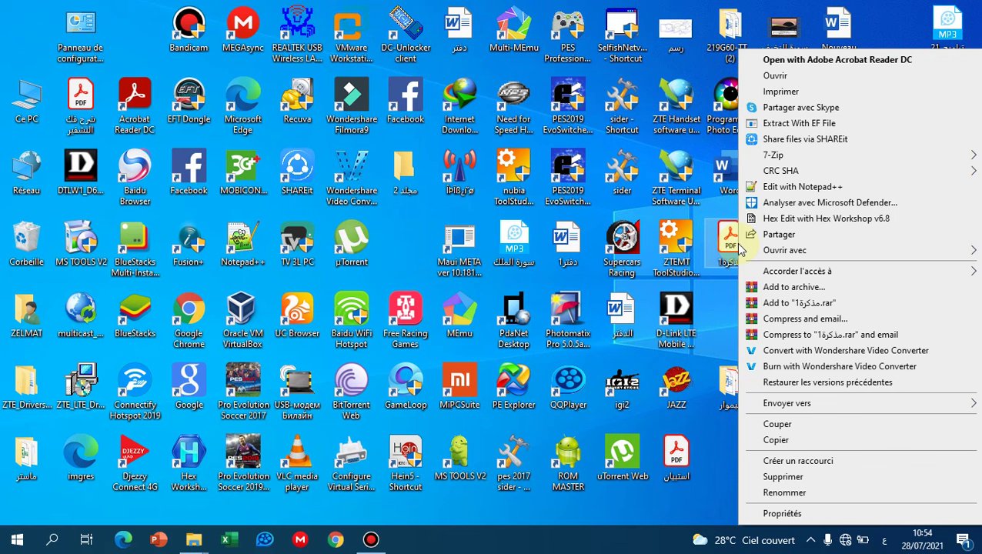
pyautogui.click(795, 441)
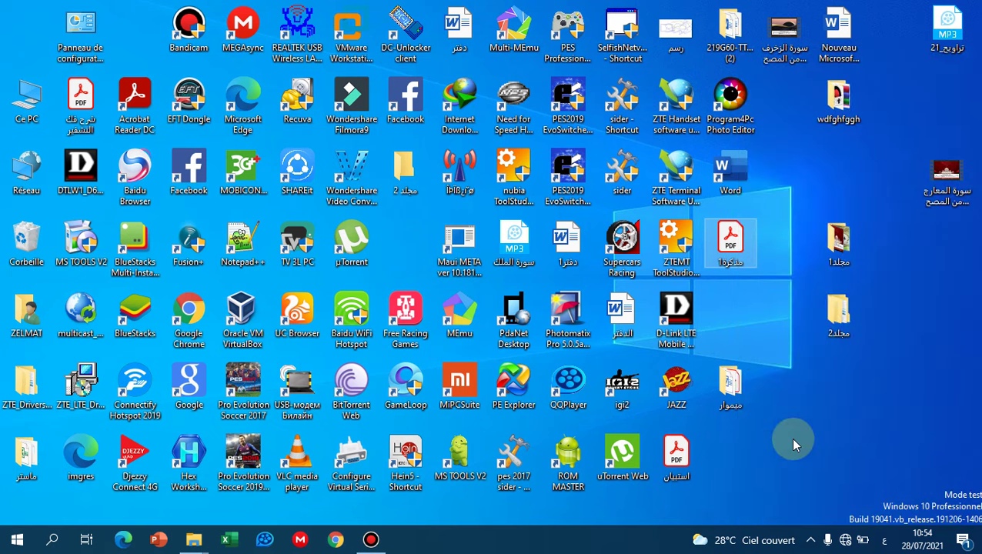
pyautogui.doubleClick(839, 311)
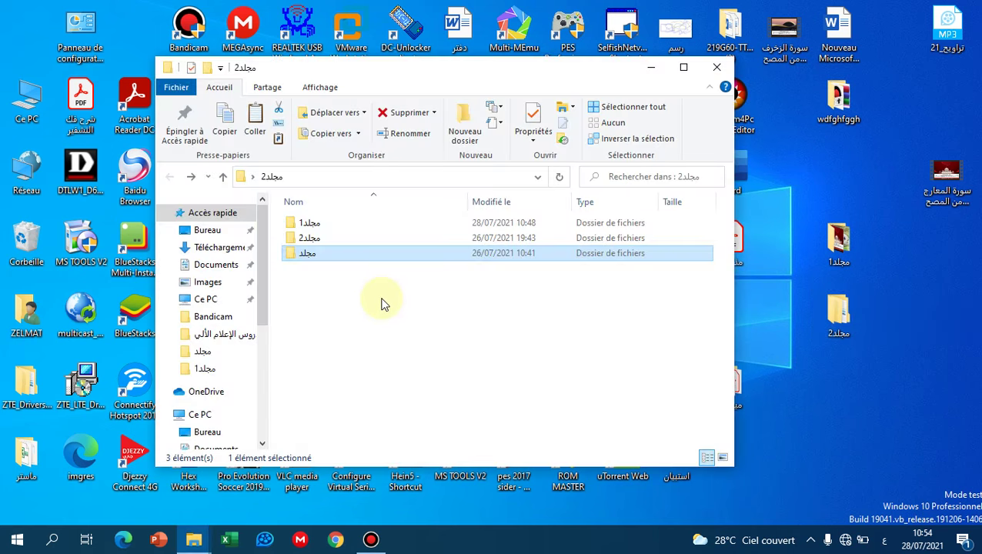
pyautogui.rightClick(384, 304)
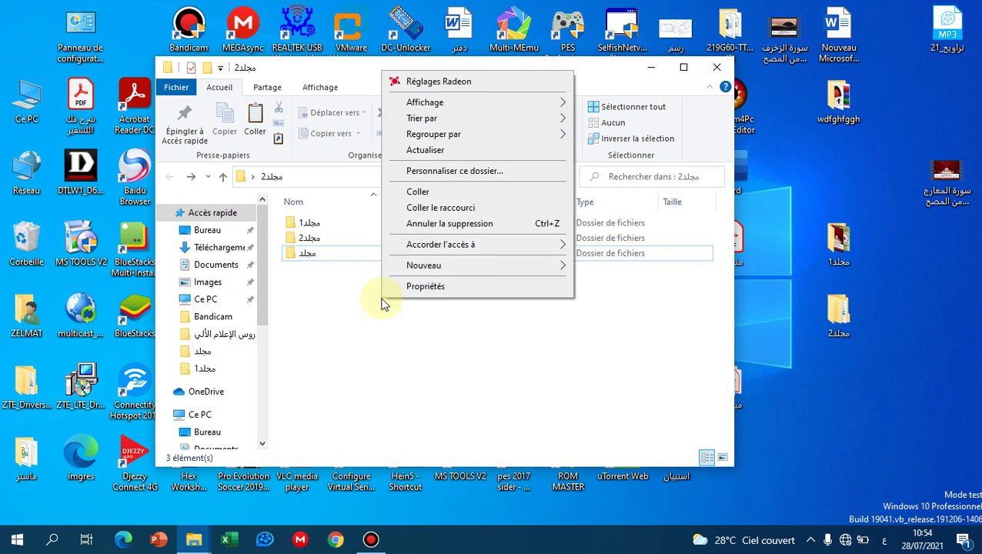
pyautogui.click(441, 193)
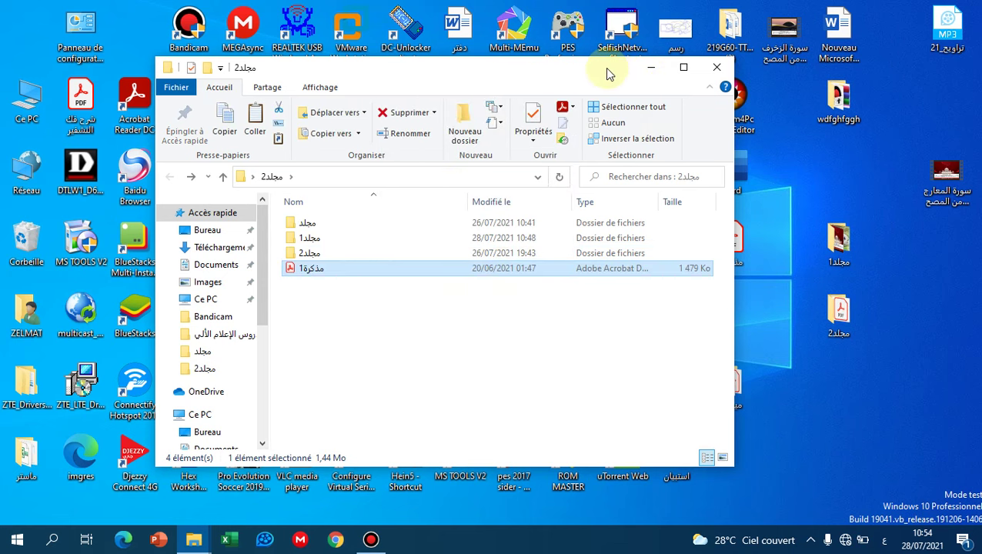
pyautogui.moveTo(607, 73); pyautogui.dragTo(503, 77)
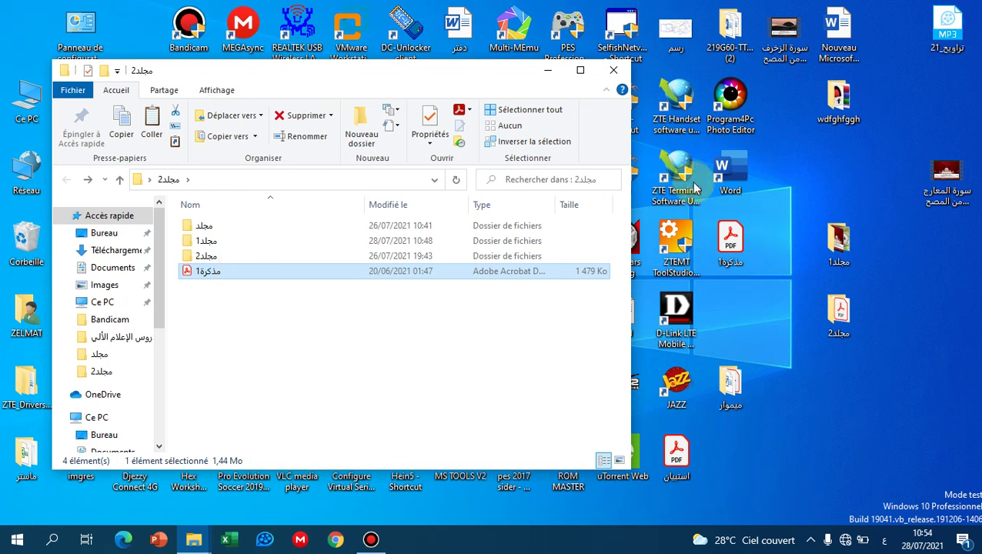
pyautogui.click(612, 71)
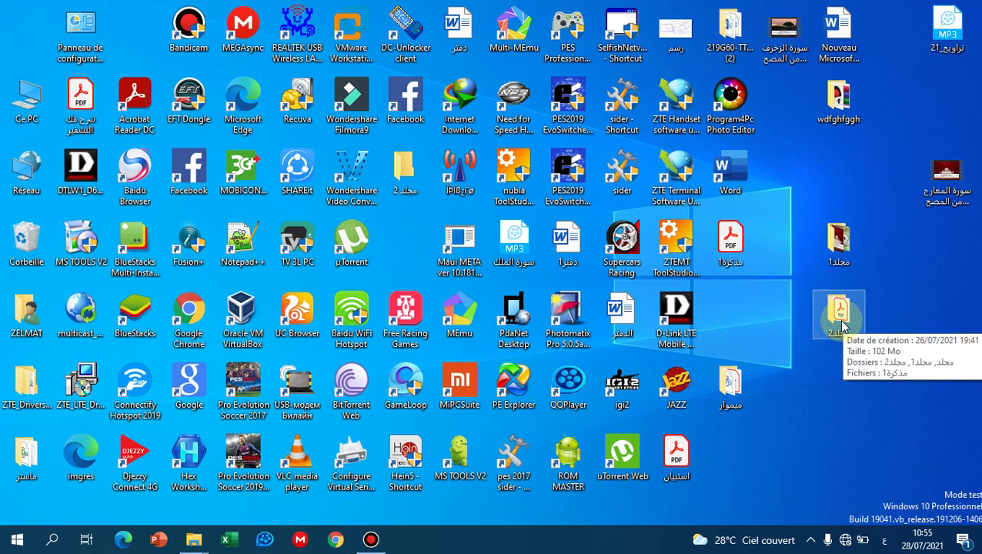
# Move the PDF "استبيان" from the desktop into the folder "مجلد2" using cut and paste, and close the folder.
pyautogui.click(676, 457)
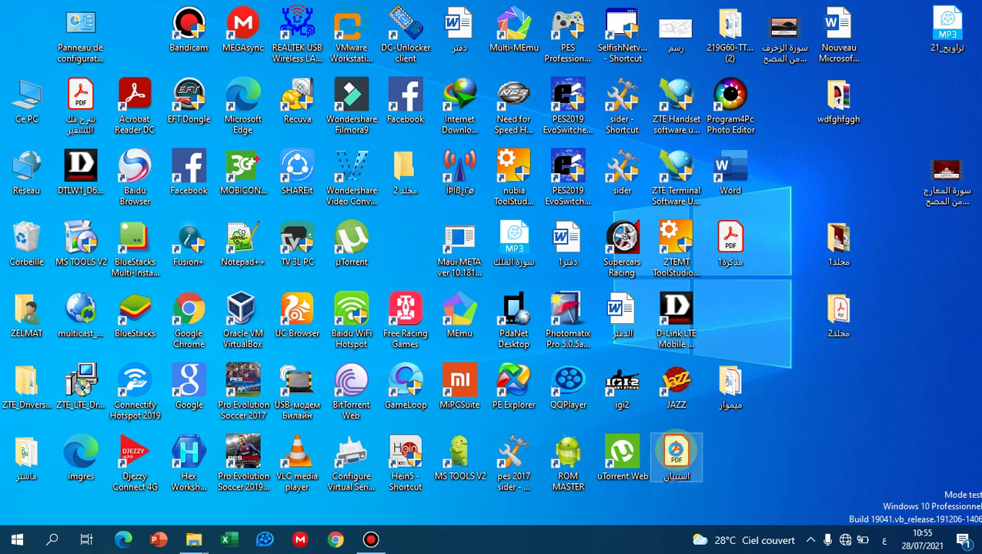
pyautogui.rightClick(676, 457)
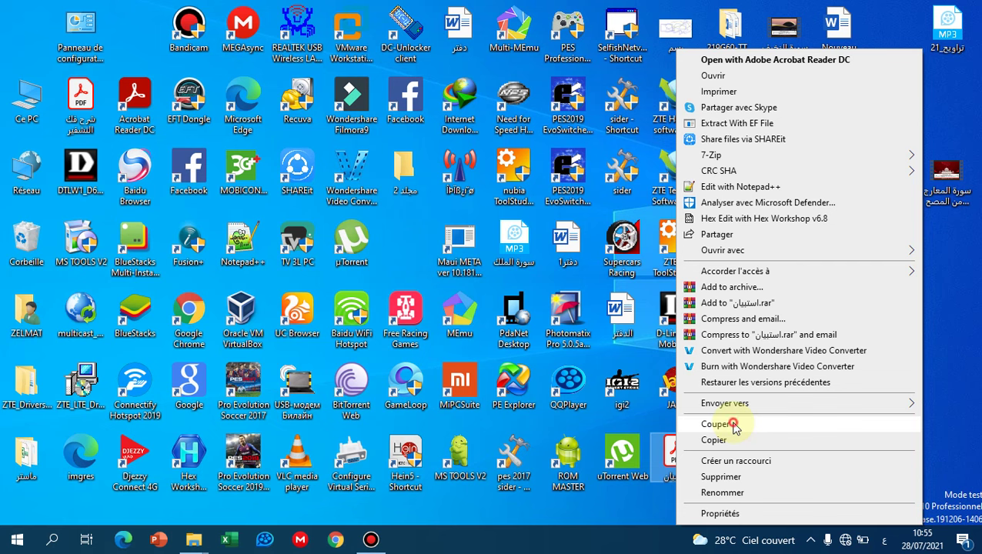
pyautogui.click(735, 426)
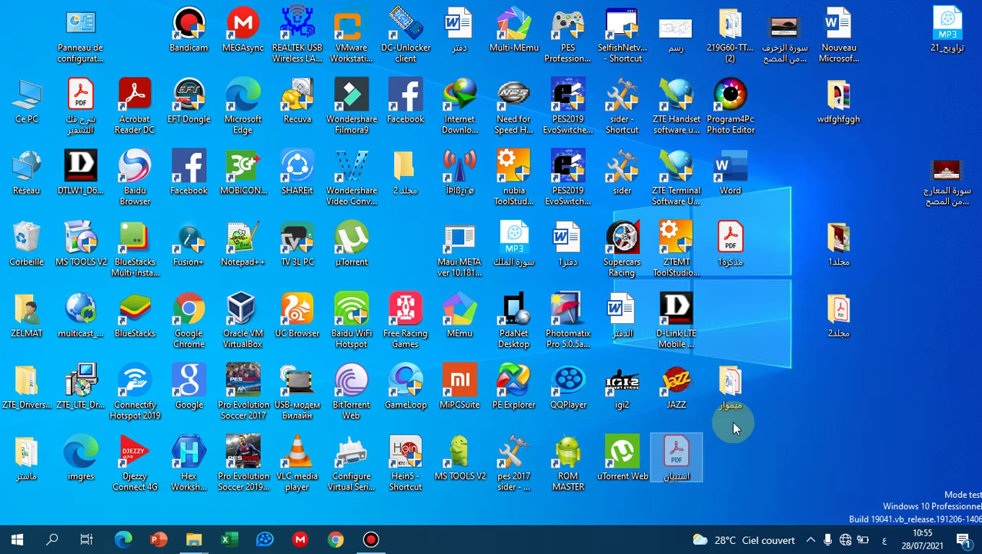
pyautogui.click(838, 321)
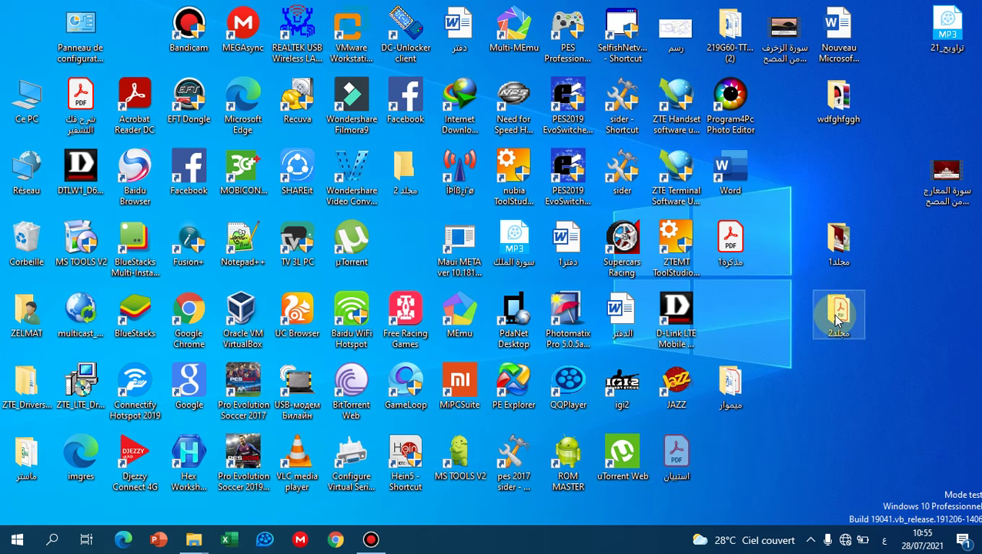
pyautogui.doubleClick(838, 322)
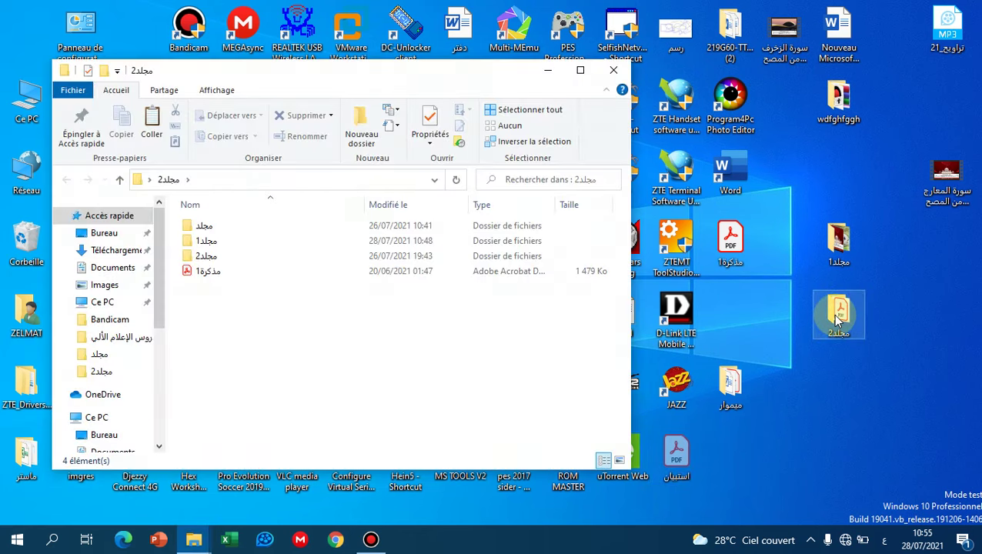
pyautogui.rightClick(234, 336)
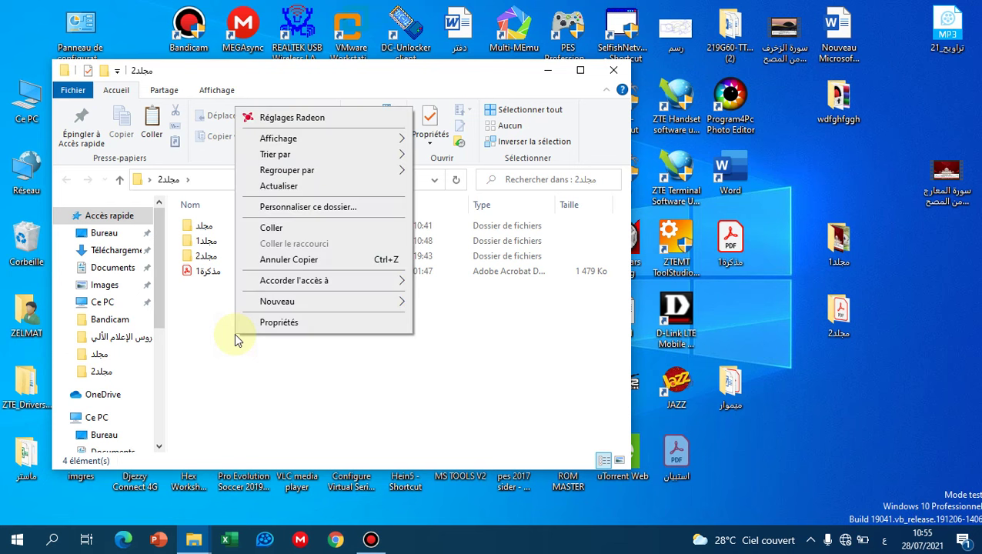
pyautogui.click(280, 229)
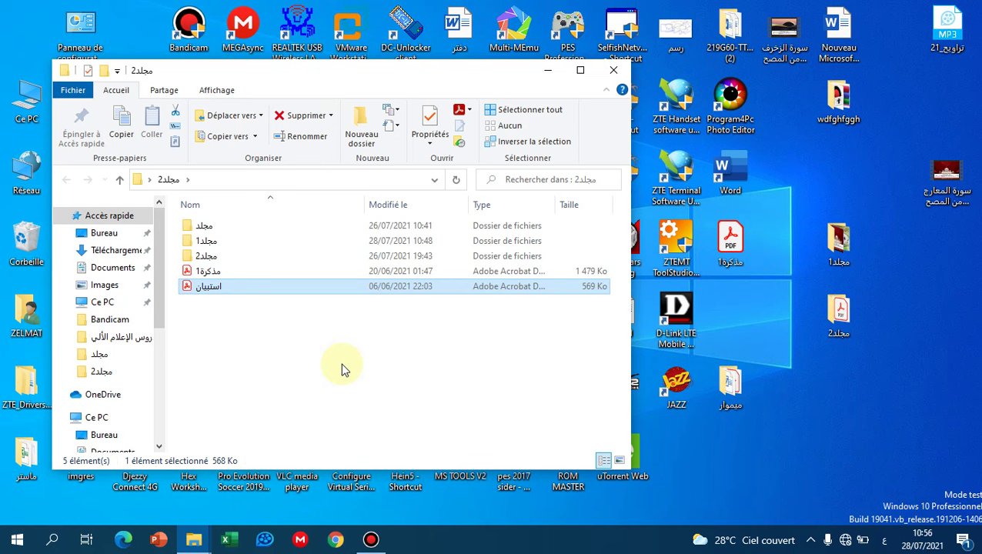
pyautogui.click(613, 72)
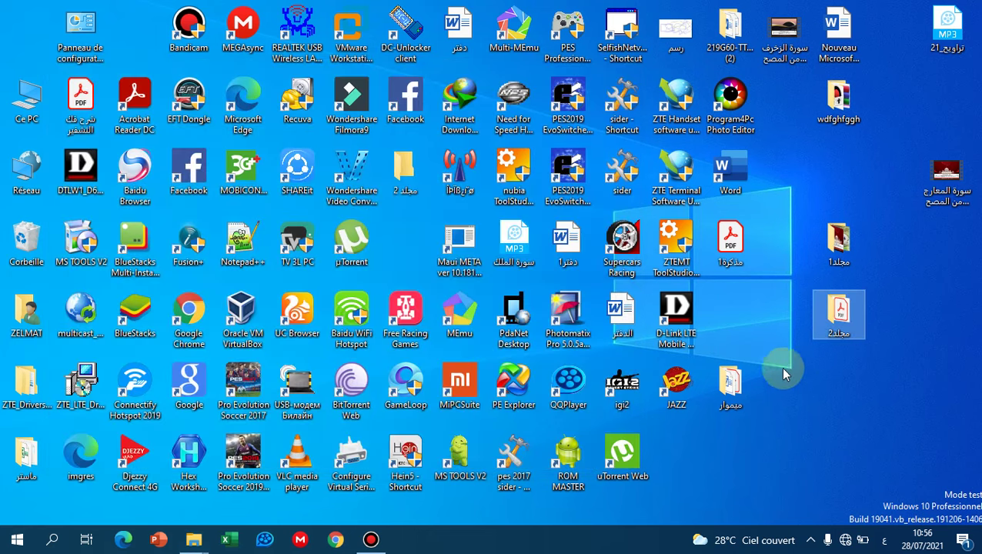
# Copy the desktop folder "ميموار" into the folder "مجلد2" and close the folder window.
pyautogui.rightClick(732, 389)
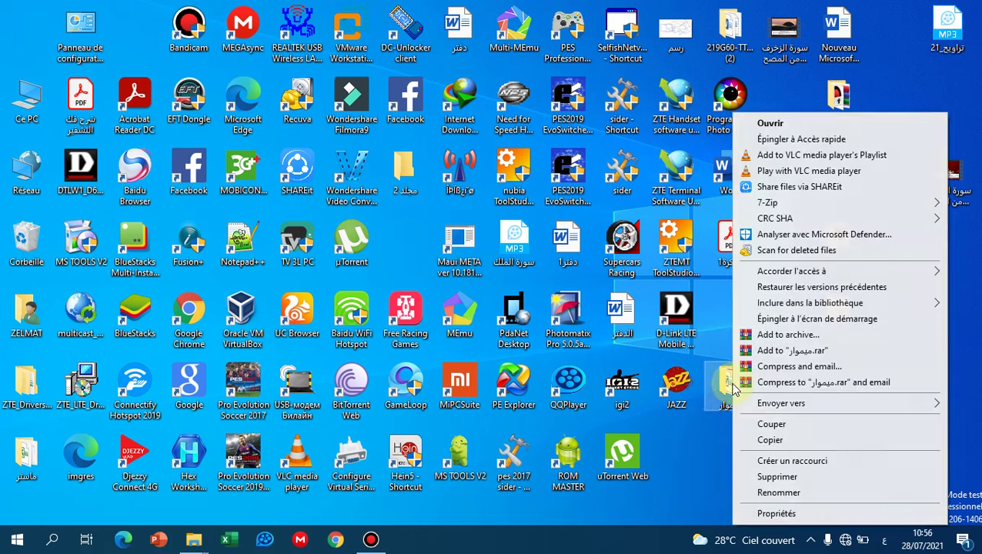
pyautogui.click(772, 441)
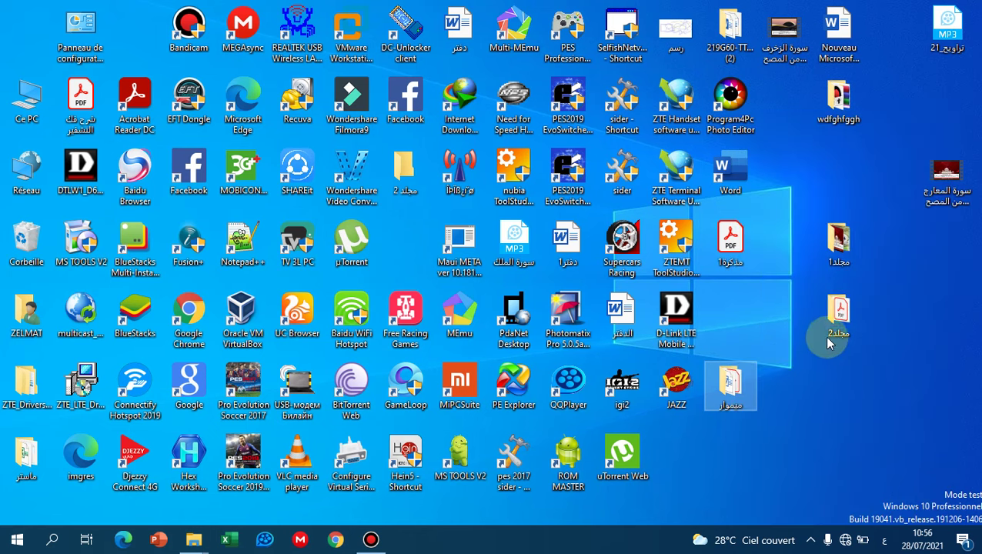
pyautogui.click(837, 316)
pyautogui.doubleClick(837, 316)
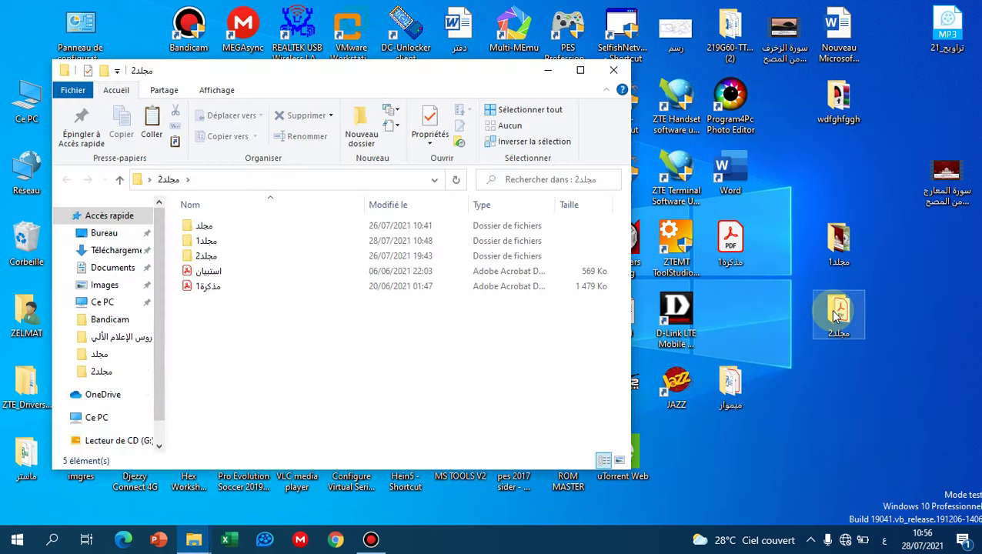
pyautogui.rightClick(306, 338)
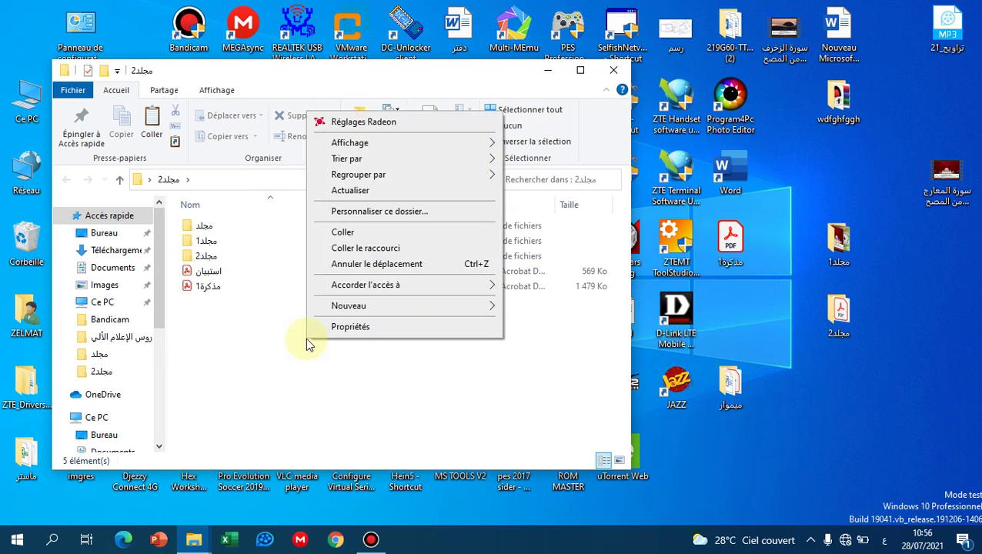
pyautogui.click(345, 231)
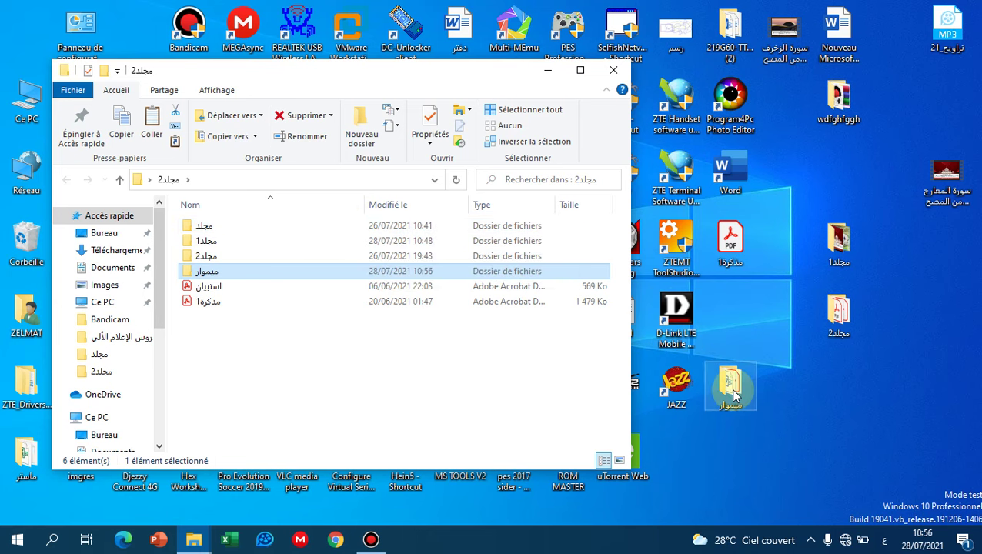
pyautogui.click(613, 73)
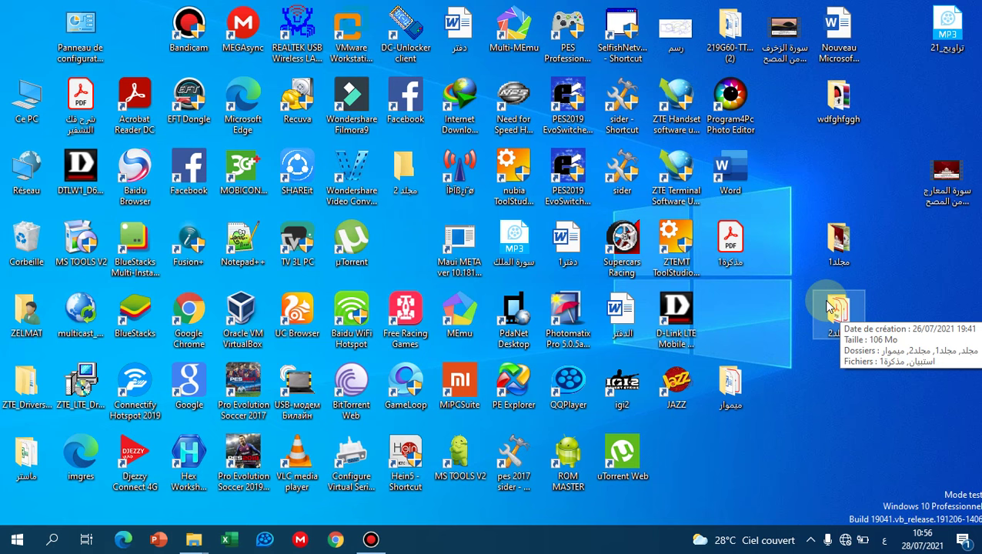
# Move the folder "ميموار" from the desktop into the empty folder "مجلد 2" using cut and paste, and close the window.
pyautogui.rightClick(725, 390)
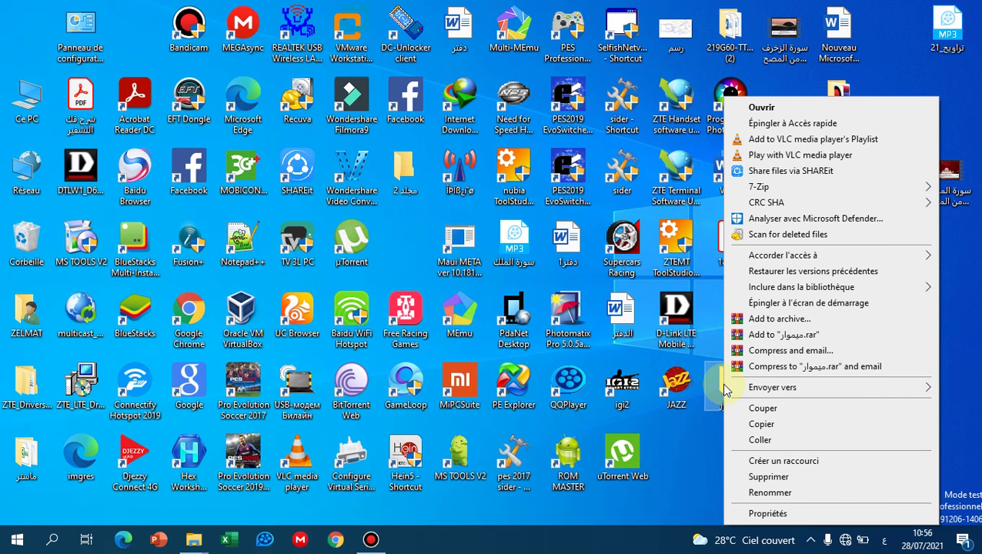
pyautogui.click(764, 409)
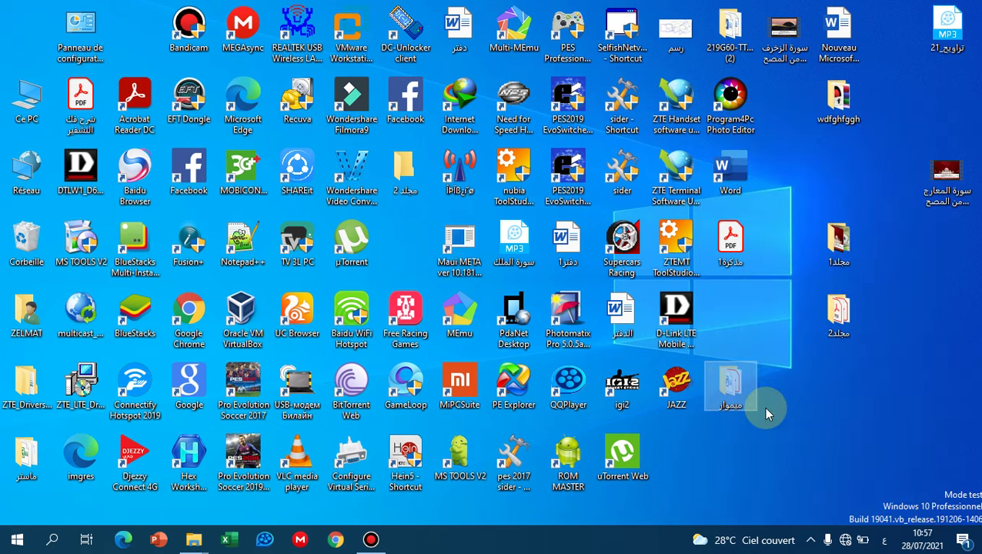
pyautogui.doubleClick(843, 310)
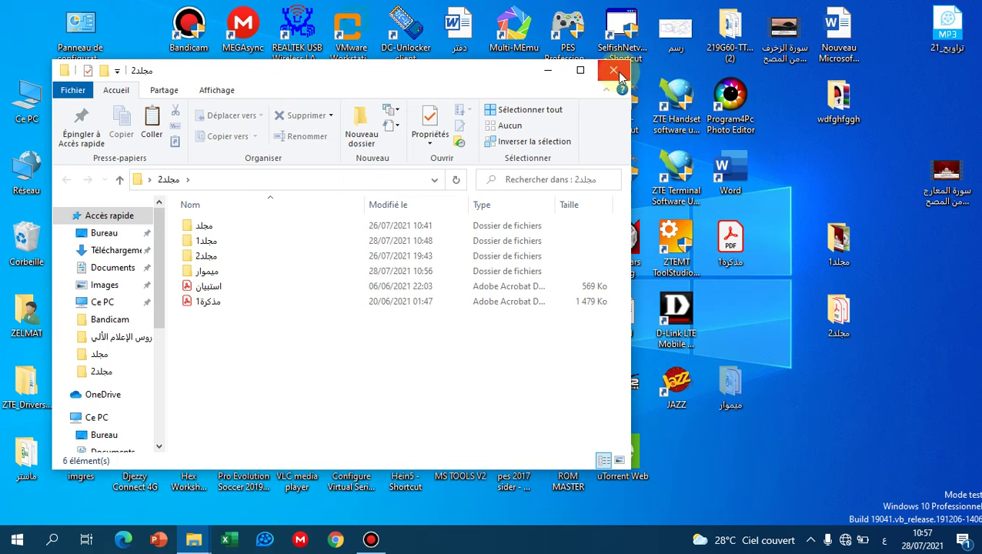
pyautogui.click(616, 71)
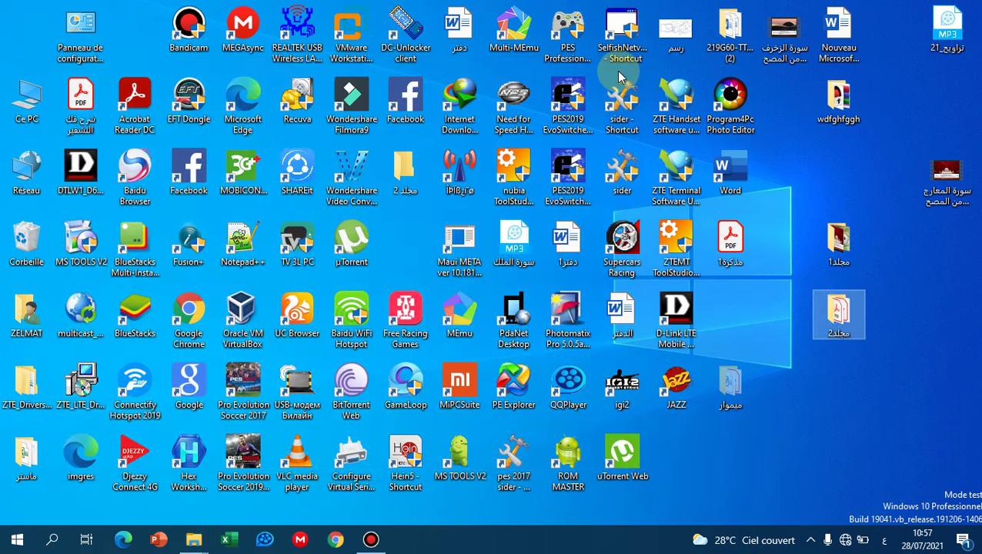
pyautogui.click(400, 179)
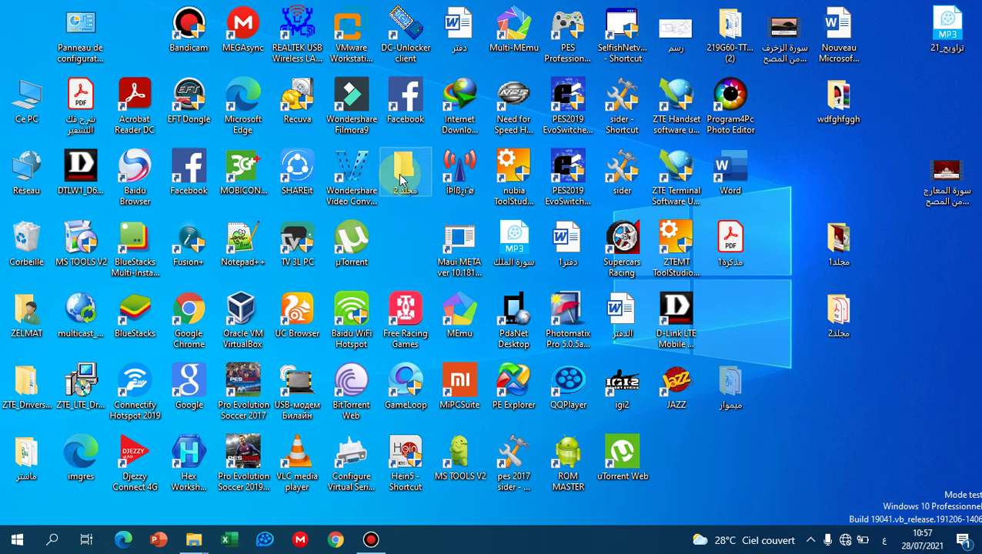
pyautogui.doubleClick(400, 179)
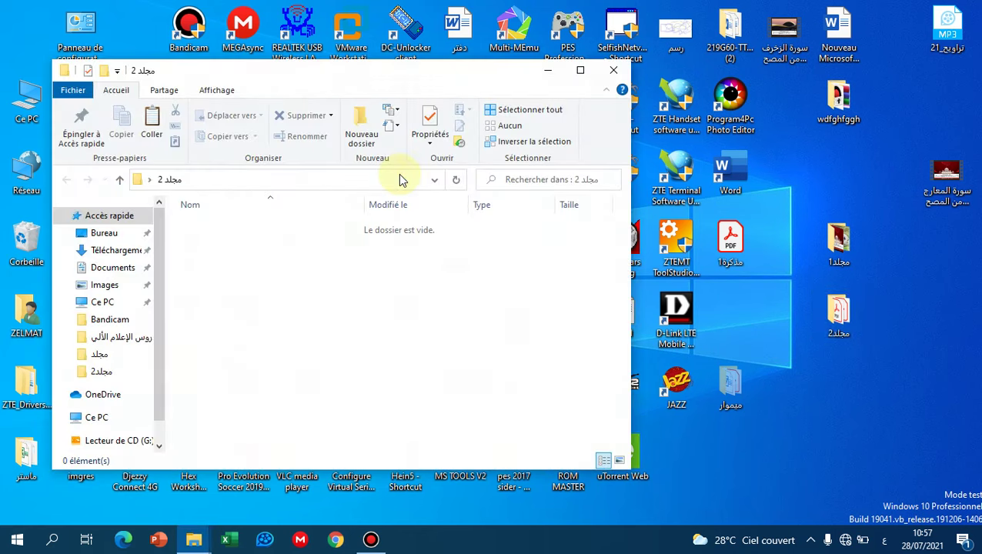
pyautogui.rightClick(300, 286)
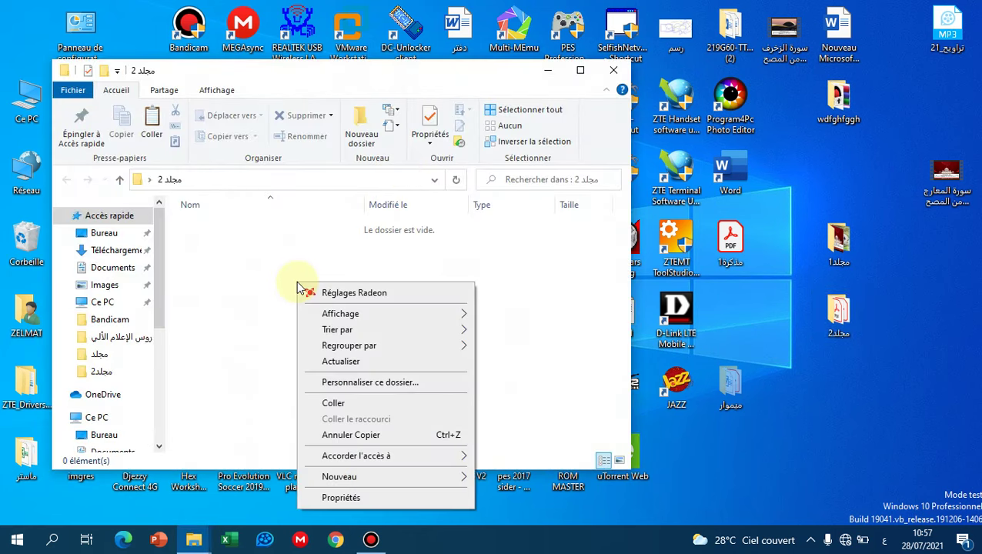
pyautogui.click(356, 406)
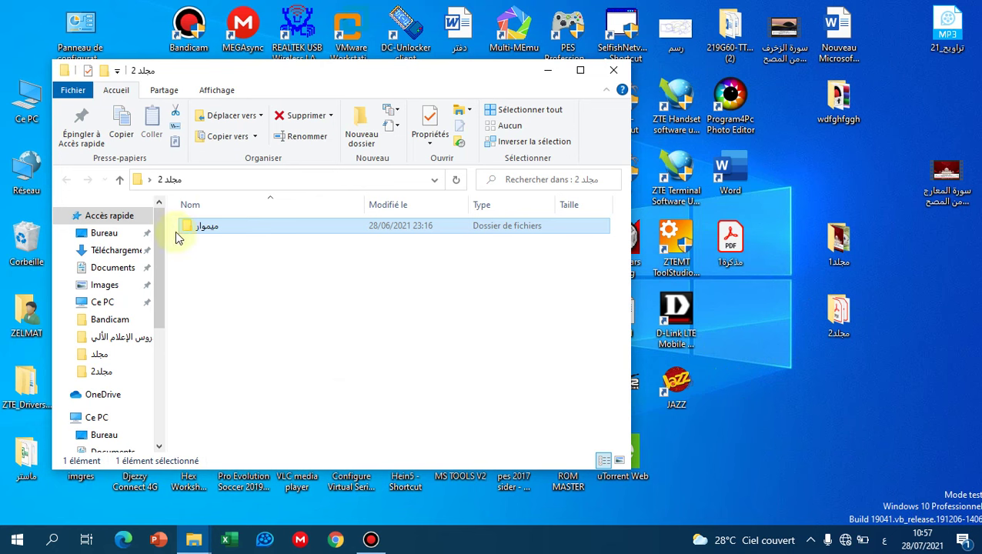
pyautogui.click(614, 71)
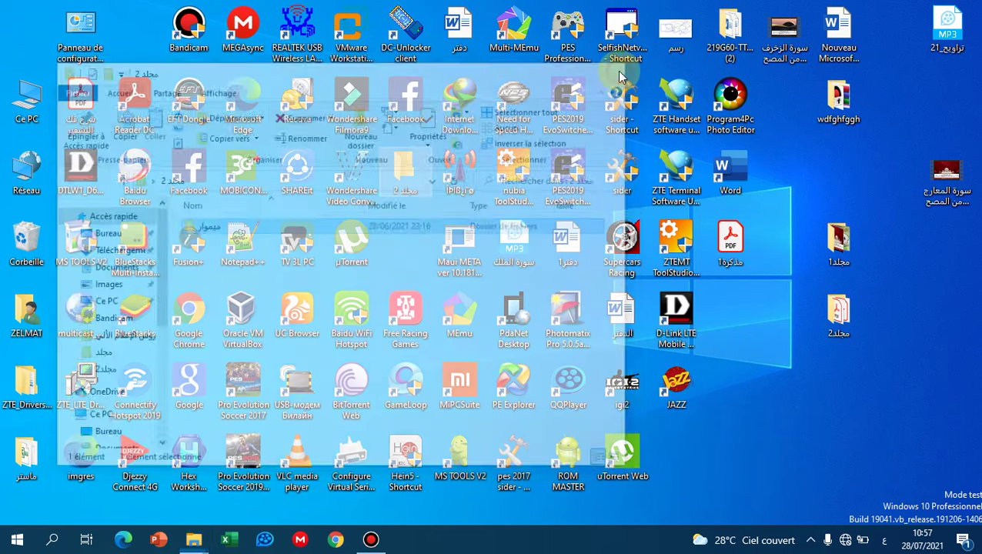